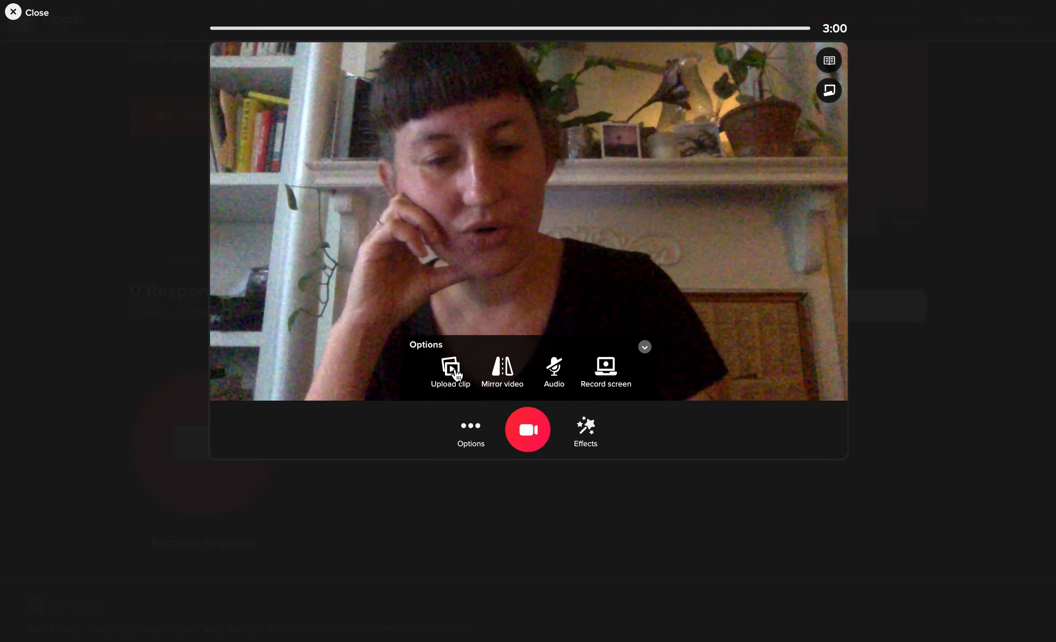
{"action": "key", "text": "XF86MonBrightnessUp"}
{"action": "key", "text": "XF86MonBrightnessUp"}
{"action": "key", "text": "XF86MonBrightnessUp"}
{"action": "key", "text": "XF86MonBrightnessUp"}
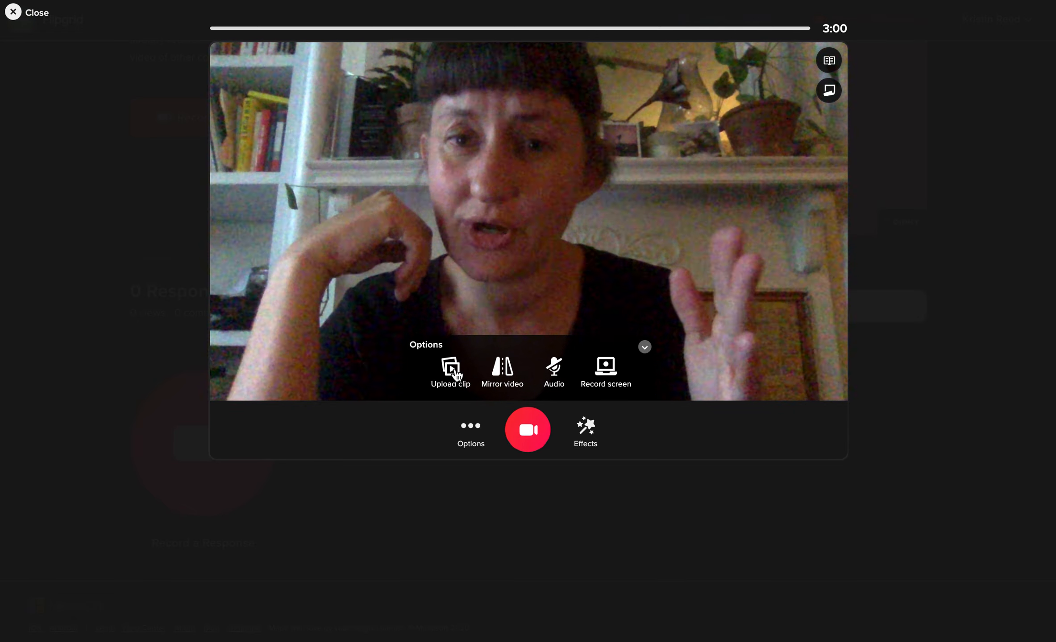
Mirror the camera video, then view the screen recording option and return to the camera
{"action": "left_click", "coordinate": [501, 366]}
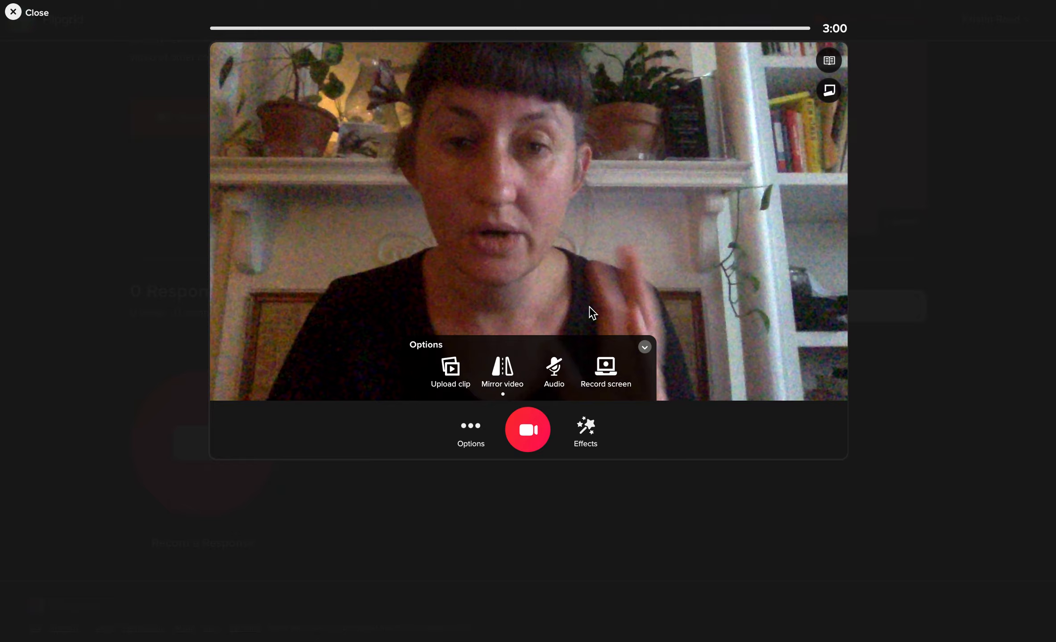
{"action": "left_click", "coordinate": [607, 372]}
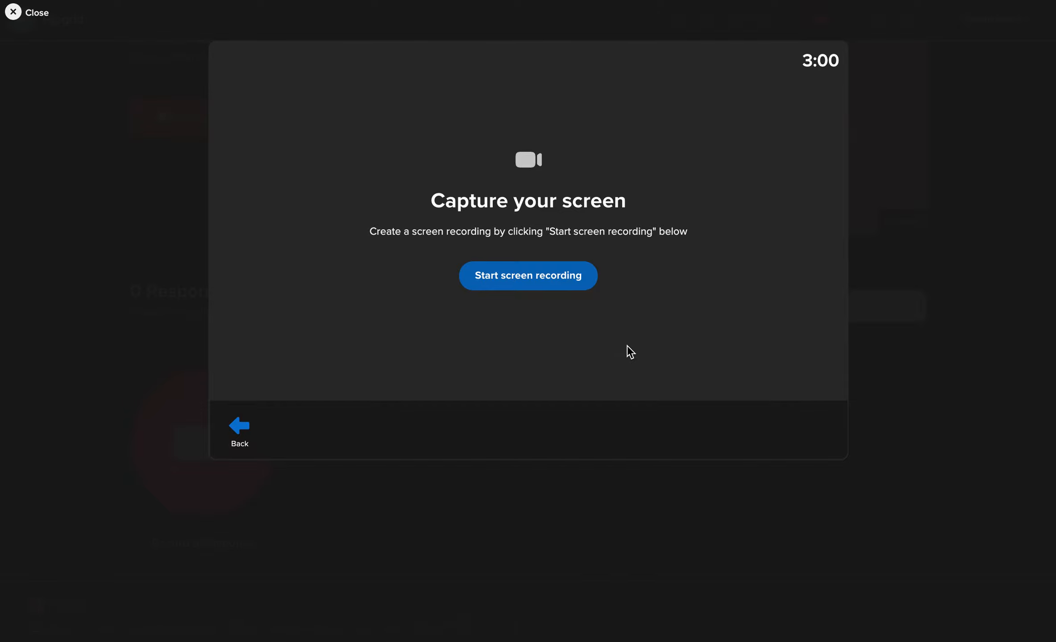
{"action": "left_click", "coordinate": [243, 428]}
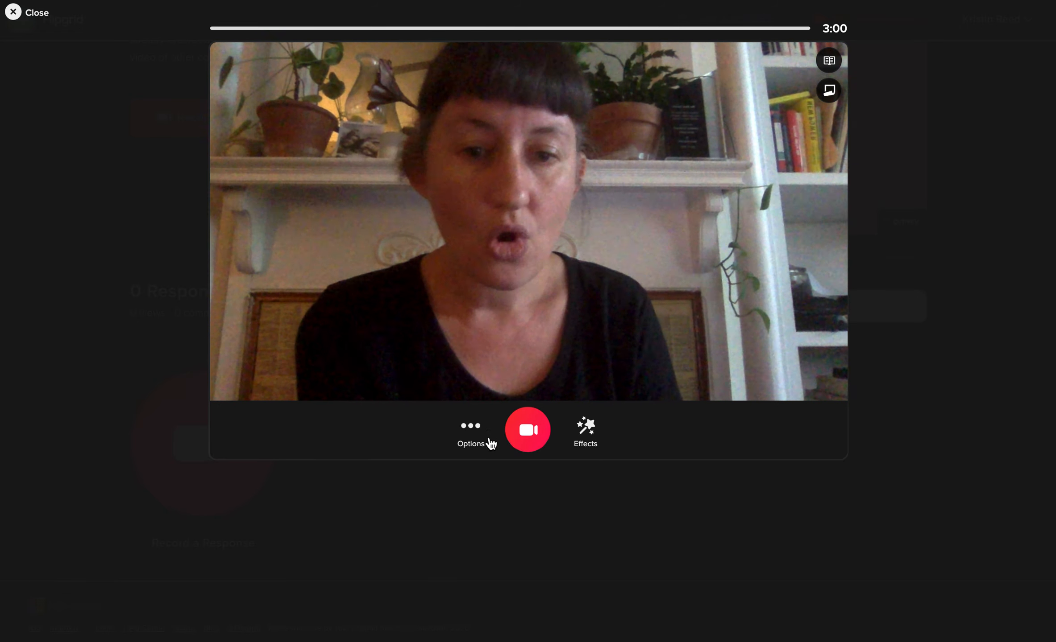
Try several camera filters, including rainbow, black-and-white, Old Town, toy bricks and Pixel, and apply the green-and-navy cat filter
{"action": "left_click", "coordinate": [585, 430]}
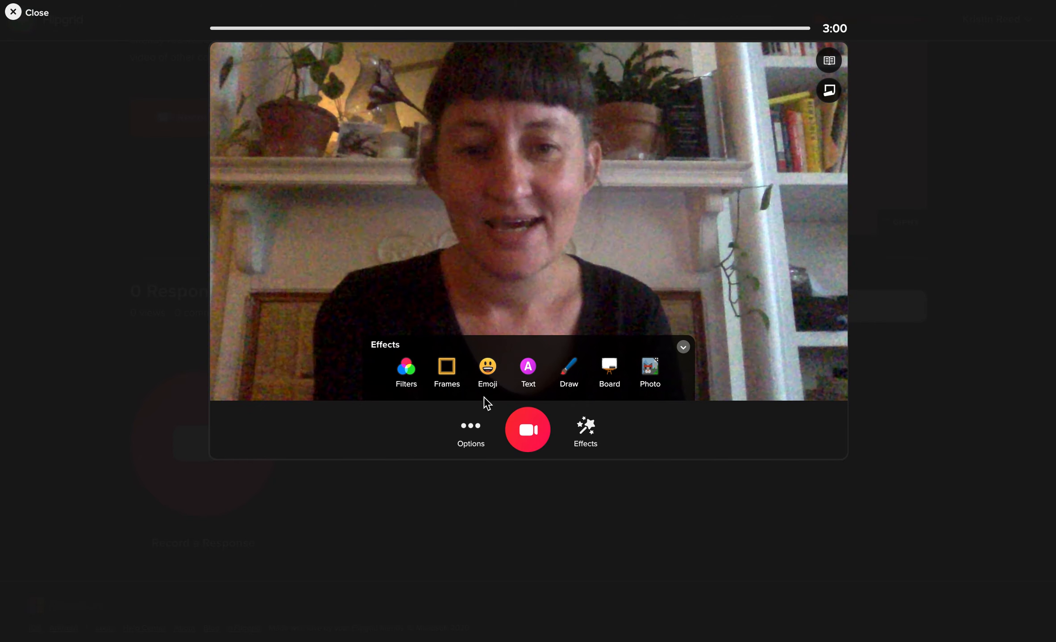
{"action": "left_click", "coordinate": [409, 381]}
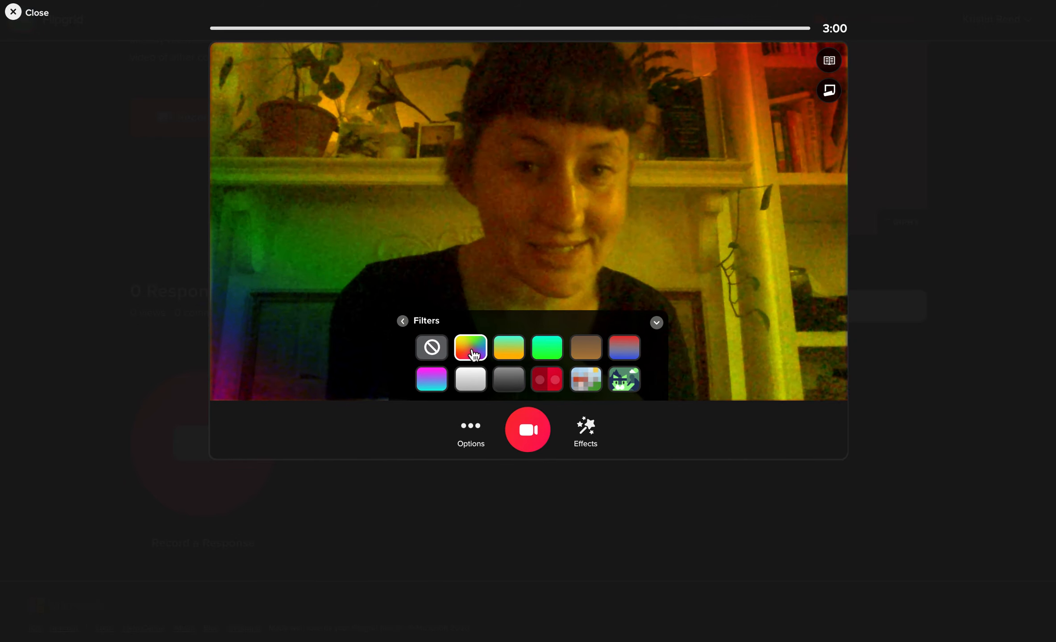
{"action": "left_click", "coordinate": [504, 378]}
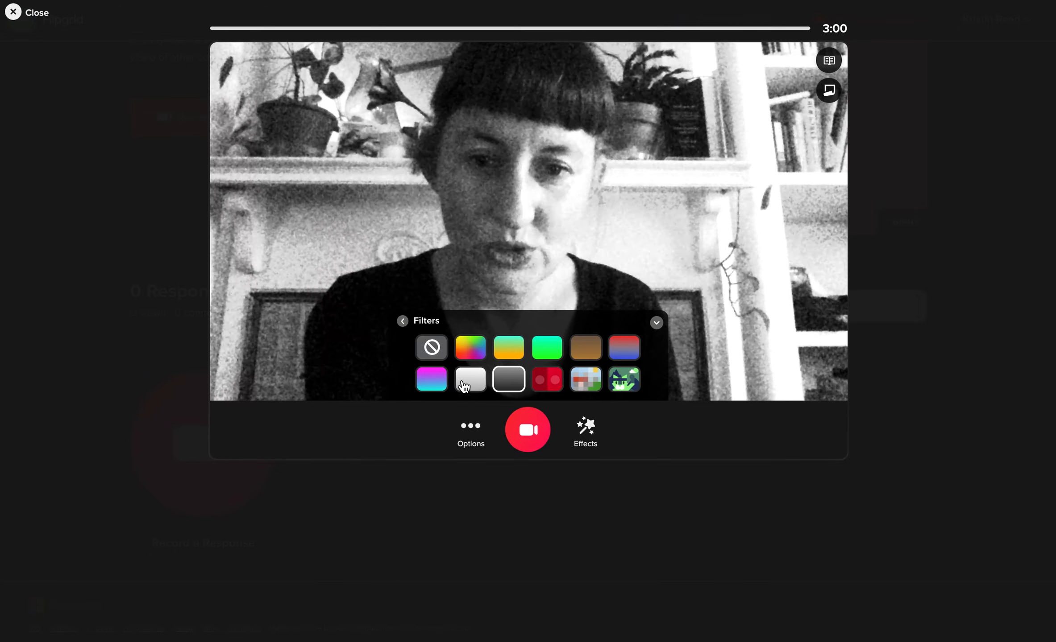
{"action": "left_click", "coordinate": [464, 386]}
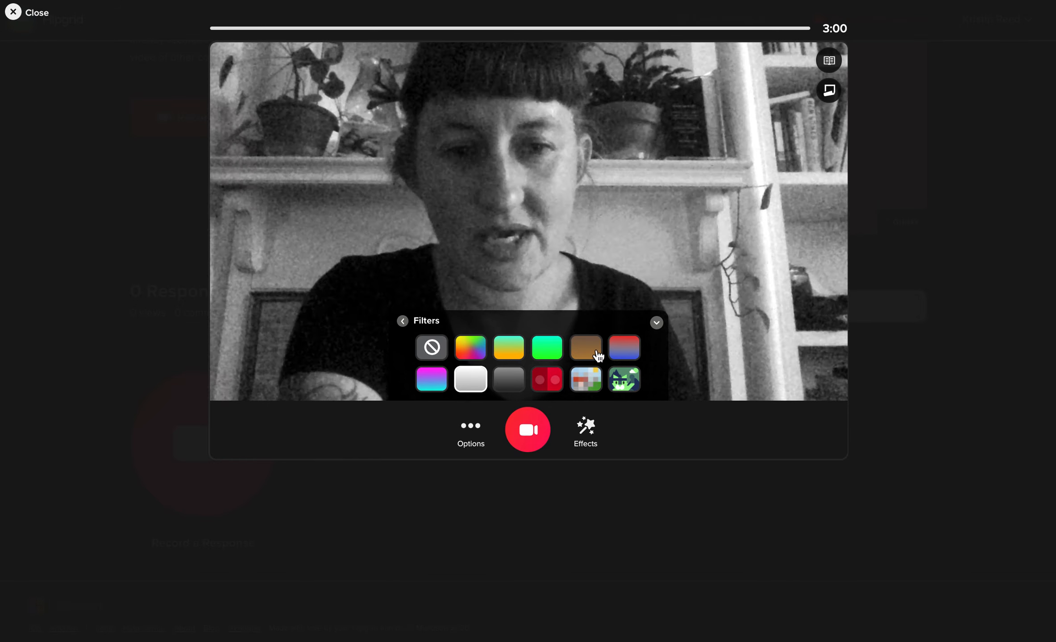
{"action": "left_click", "coordinate": [598, 357]}
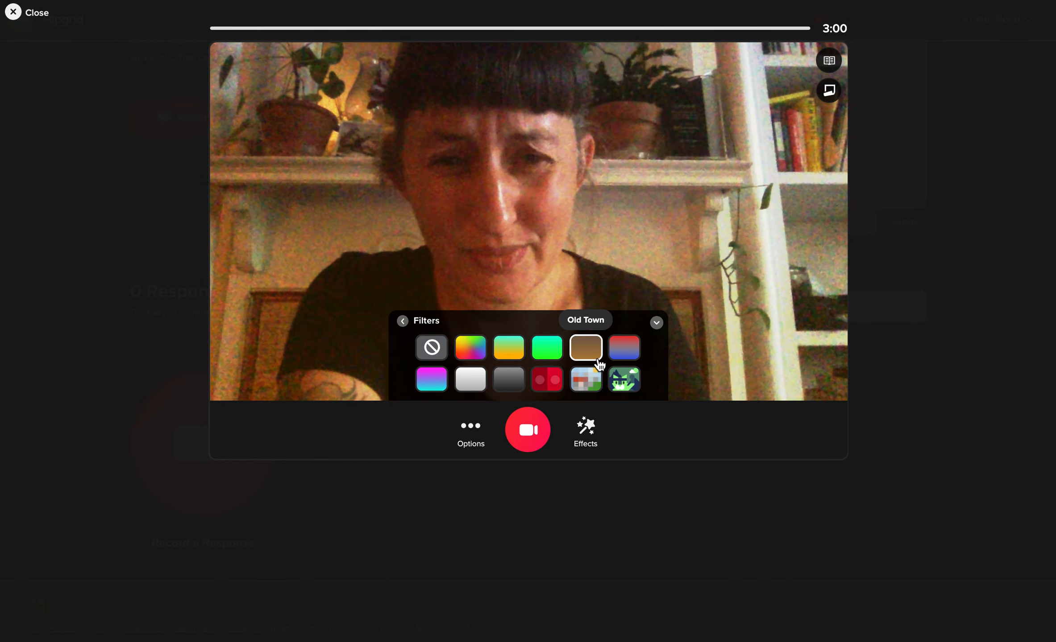
{"action": "left_click", "coordinate": [624, 347]}
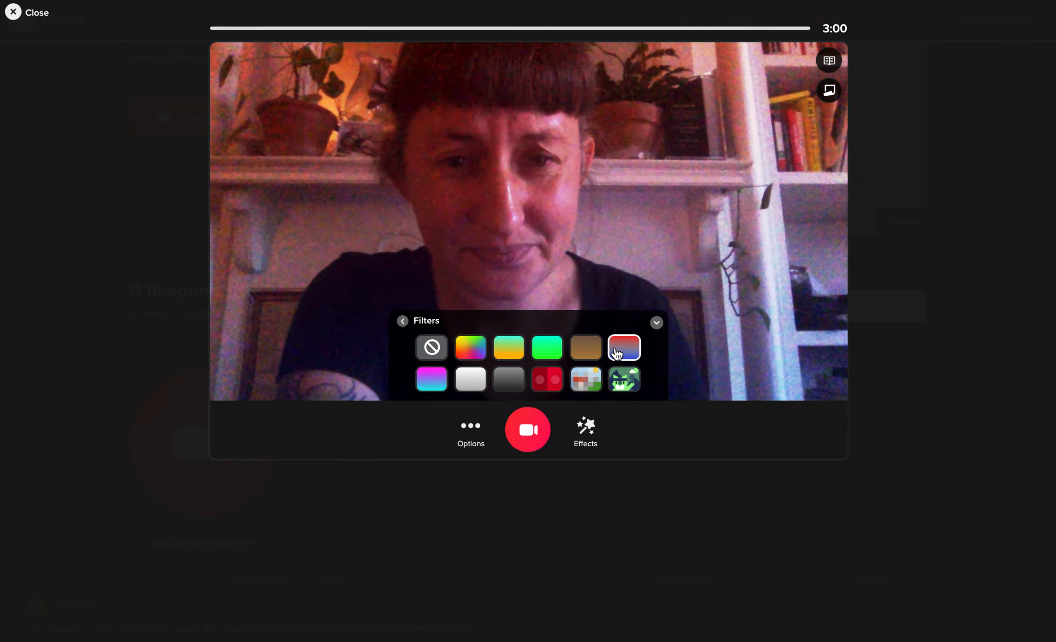
{"action": "left_click", "coordinate": [430, 391]}
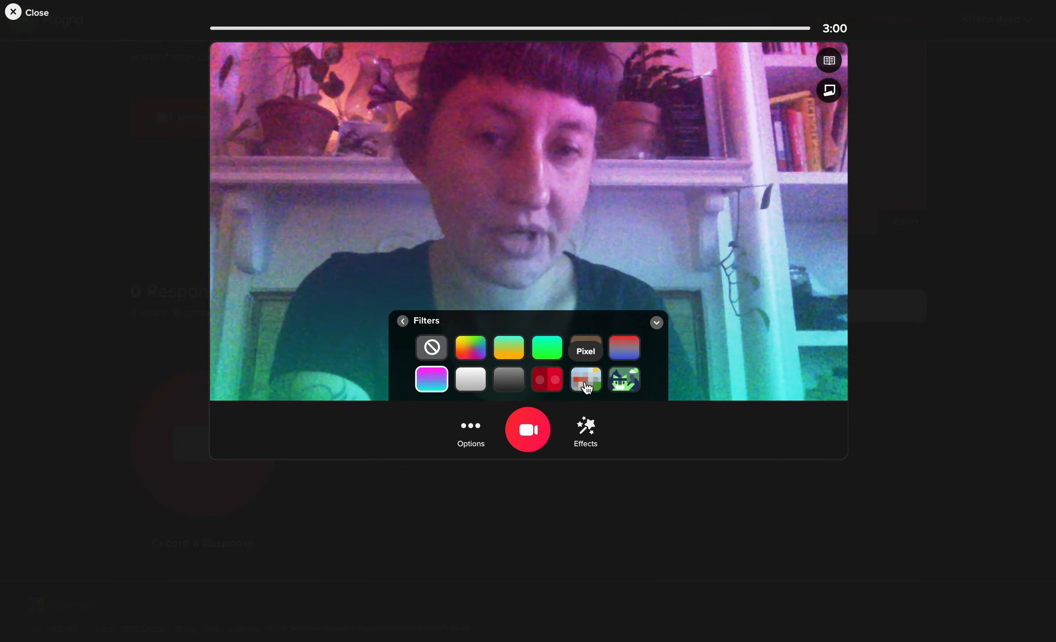
{"action": "left_click", "coordinate": [553, 383]}
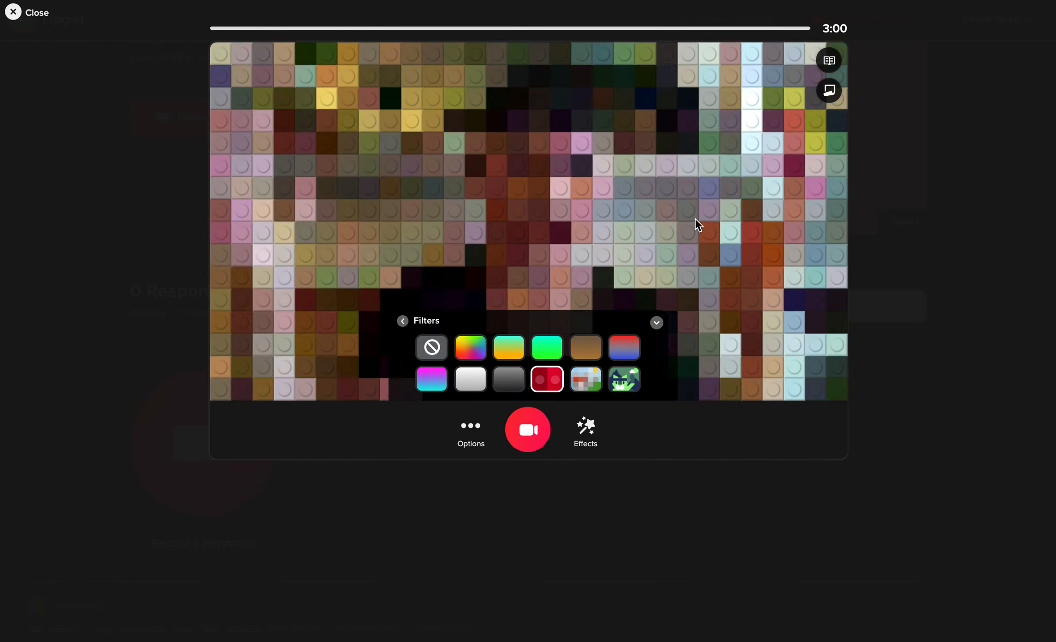
{"action": "left_click", "coordinate": [578, 384]}
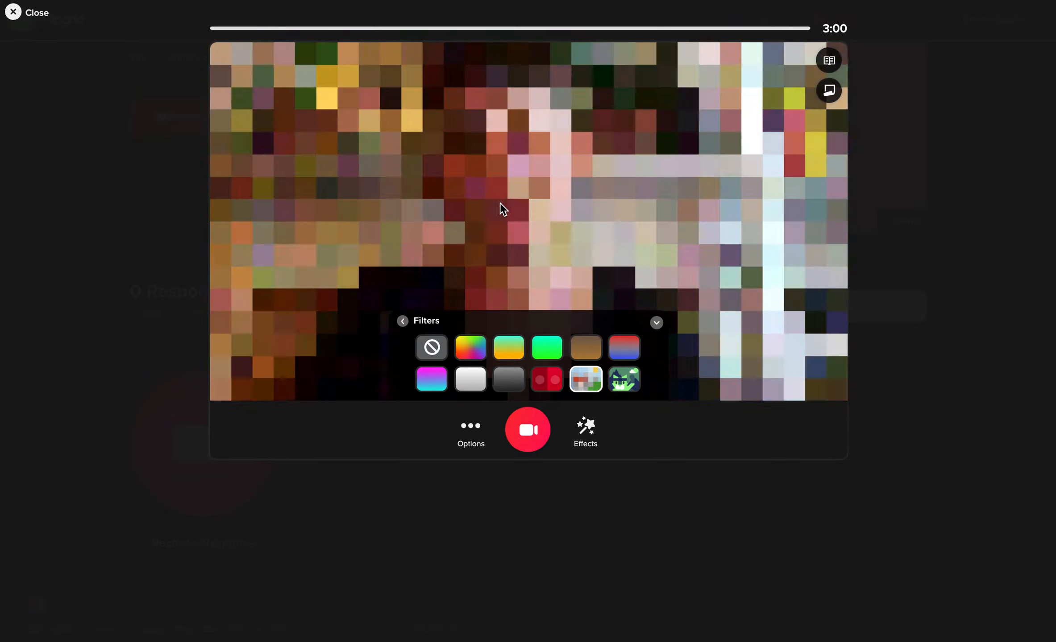
{"action": "left_click", "coordinate": [547, 378]}
{"action": "left_click", "coordinate": [623, 384]}
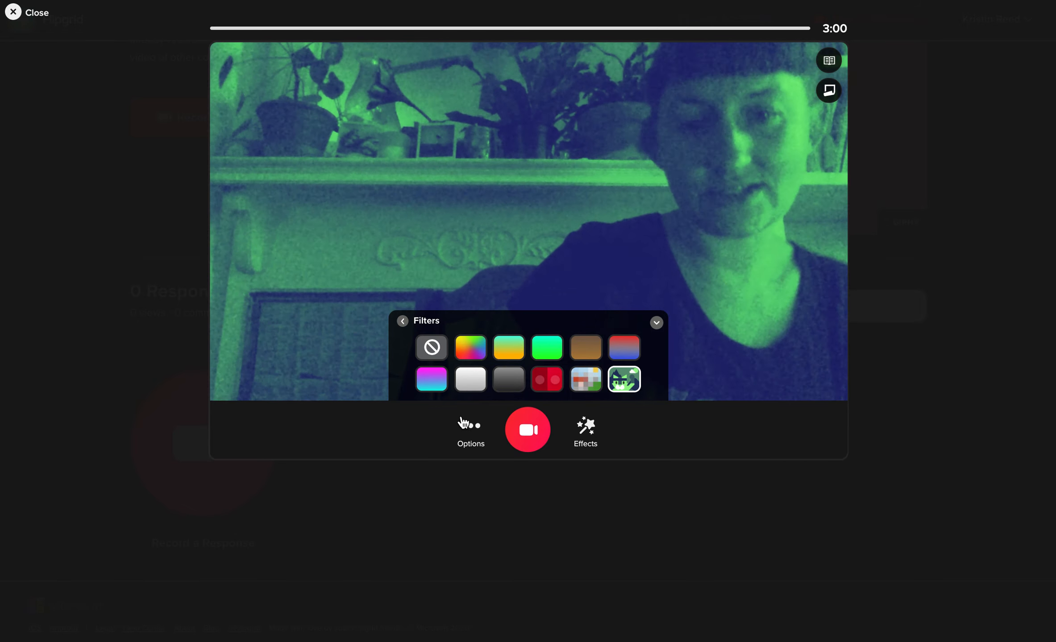
Add the party face emoji with hat and blower to the video and place it beside the face
{"action": "left_click", "coordinate": [474, 440]}
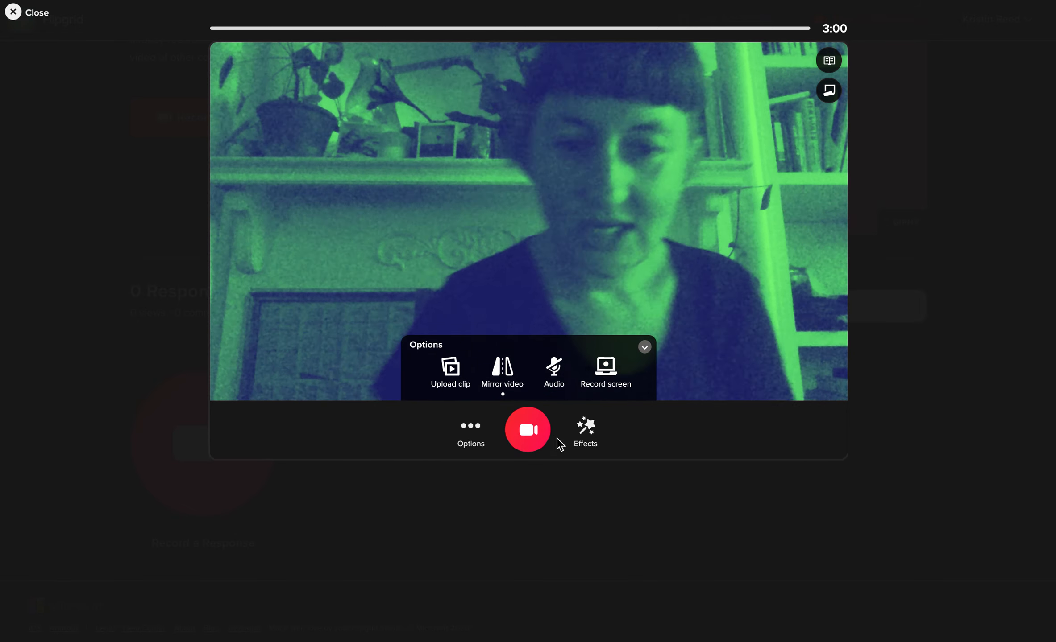
{"action": "left_click", "coordinate": [585, 429]}
{"action": "left_click", "coordinate": [481, 376]}
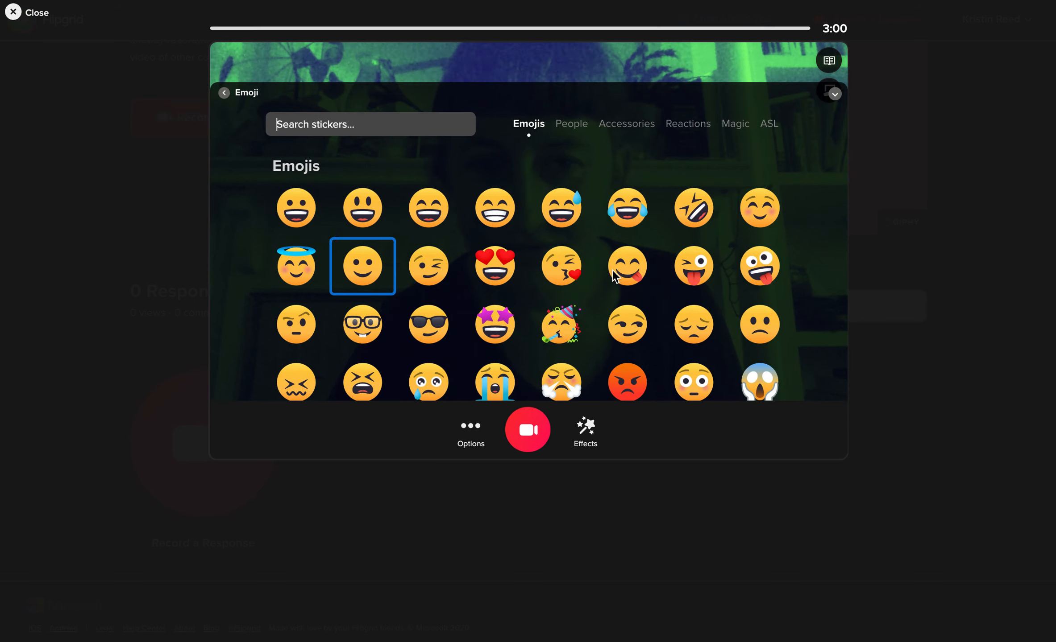
{"action": "left_click", "coordinate": [558, 343]}
{"action": "left_click_drag", "start_coordinate": [502, 196], "coordinate": [394, 85]}
{"action": "left_click", "coordinate": [631, 282]}
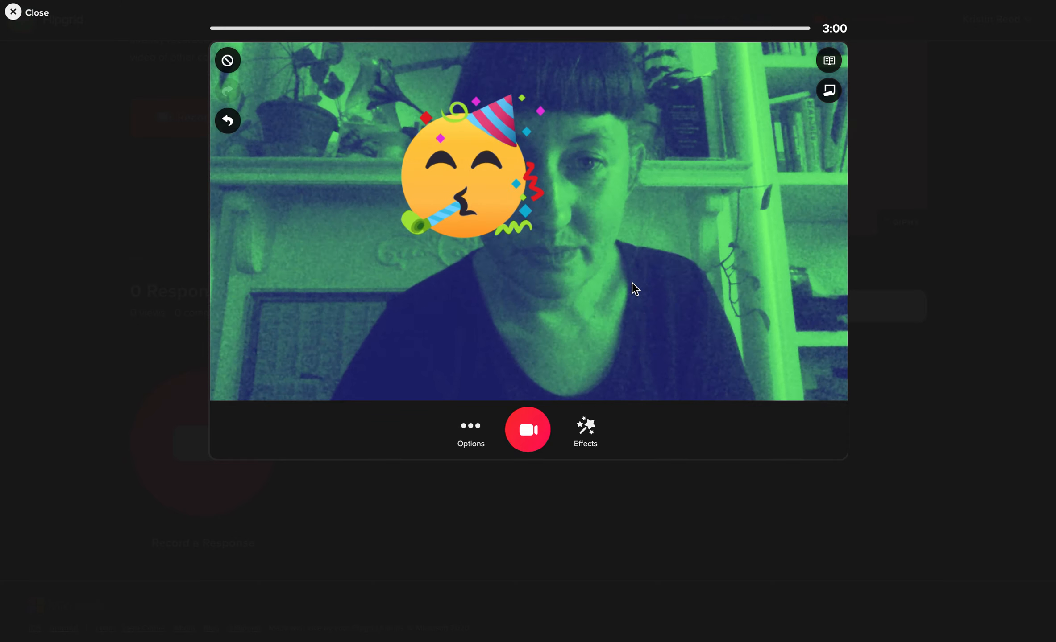
Enlarge the party face emoji and position it over the face in the video
{"action": "left_click", "coordinate": [531, 223]}
{"action": "left_click_drag", "start_coordinate": [551, 245], "coordinate": [633, 310]}
{"action": "left_click_drag", "start_coordinate": [490, 214], "coordinate": [539, 189]}
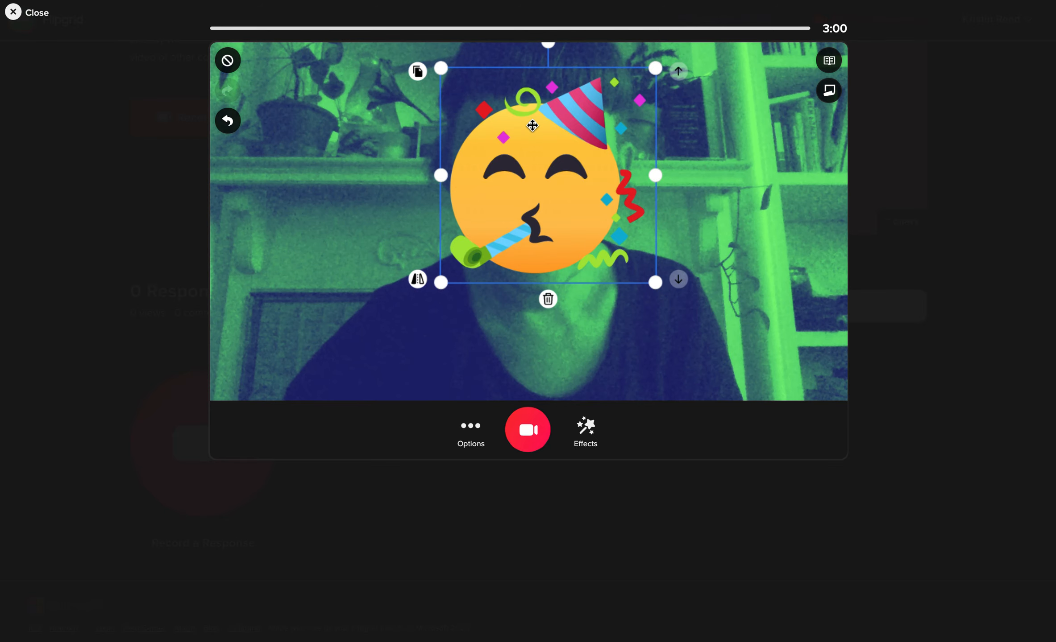
Shrink the party face emoji and move it into the upper-left area of the video, clear of the face
{"action": "left_click_drag", "start_coordinate": [533, 125], "coordinate": [320, 228]}
{"action": "left_click_drag", "start_coordinate": [441, 173], "coordinate": [388, 227]}
{"action": "left_click_drag", "start_coordinate": [296, 299], "coordinate": [310, 155]}
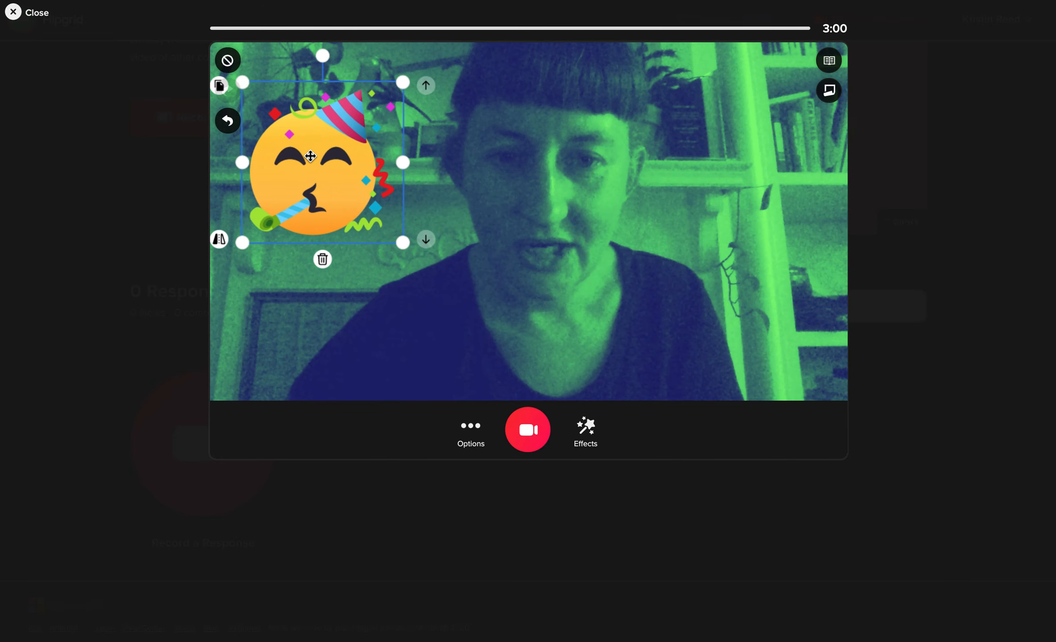